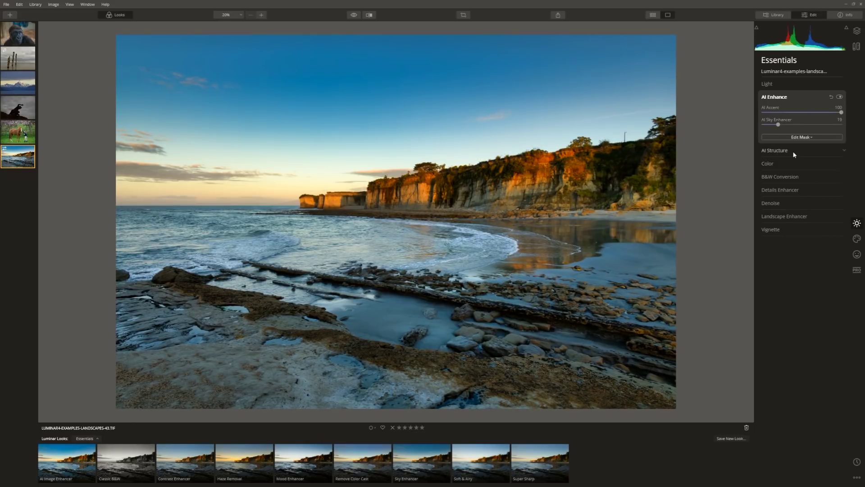
Set the AI Structure amount to 36 on the coastal cliff photo.
left_click(775, 151)
left_click_drag(805, 126, 816, 125)
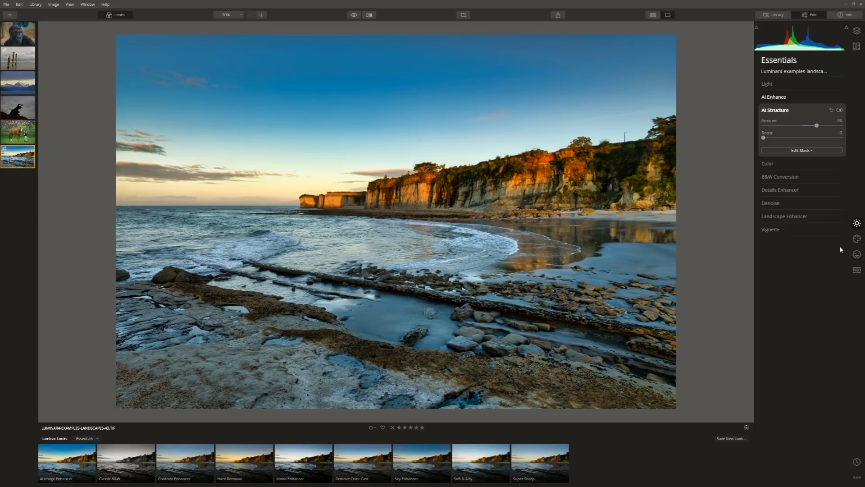
Apply Split Toning with highlights at hue 15, saturation 78 and shadows at hue 240, saturation 61, and compare the photo with its original.
left_click(857, 272)
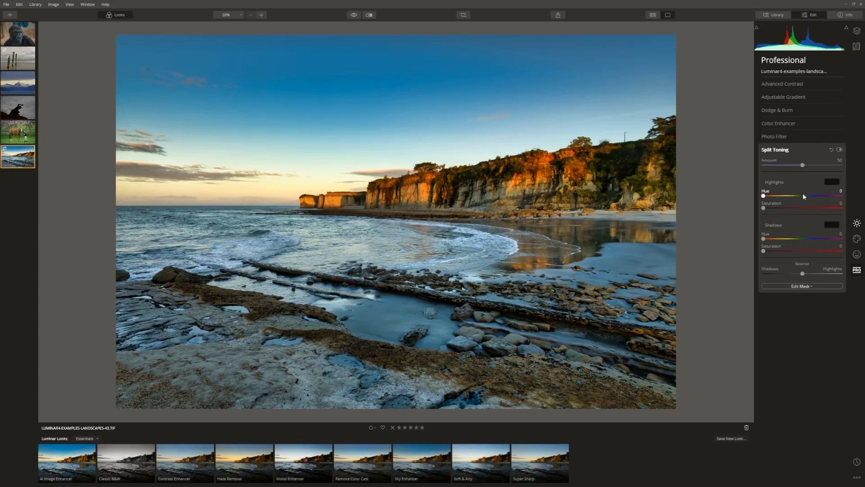
left_click_drag(764, 208, 824, 210)
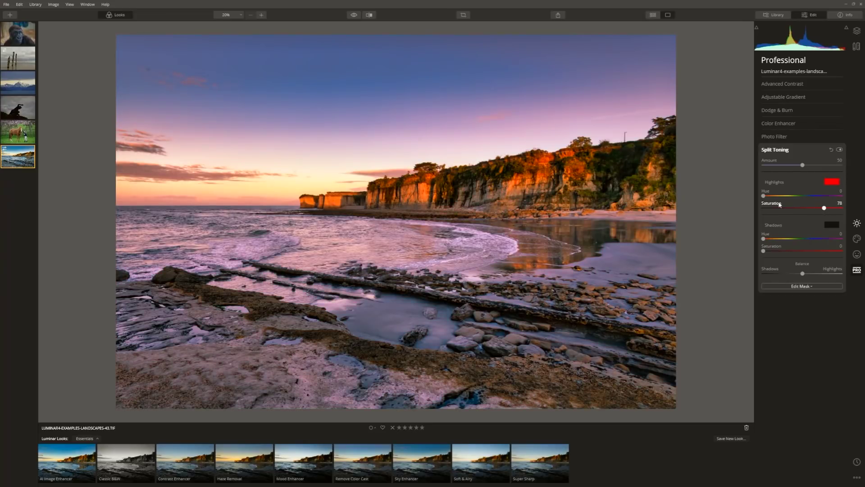
left_click_drag(765, 197, 767, 196)
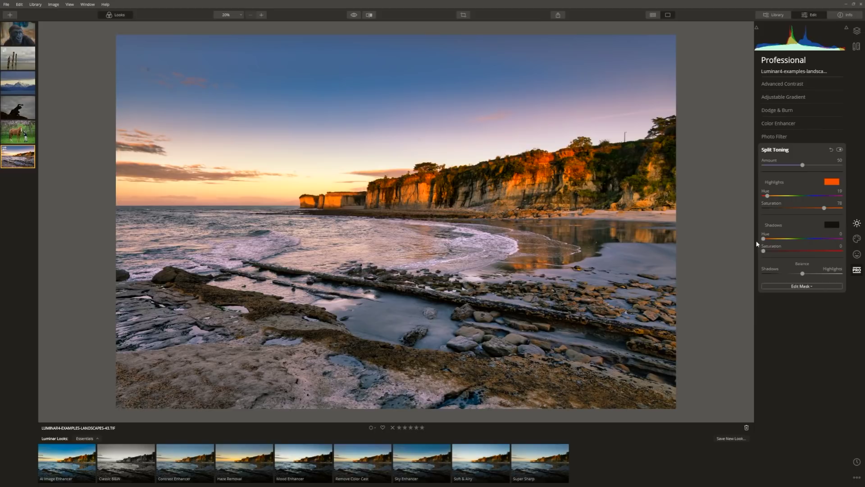
left_click_drag(764, 242, 822, 246)
left_click_drag(764, 251, 811, 251)
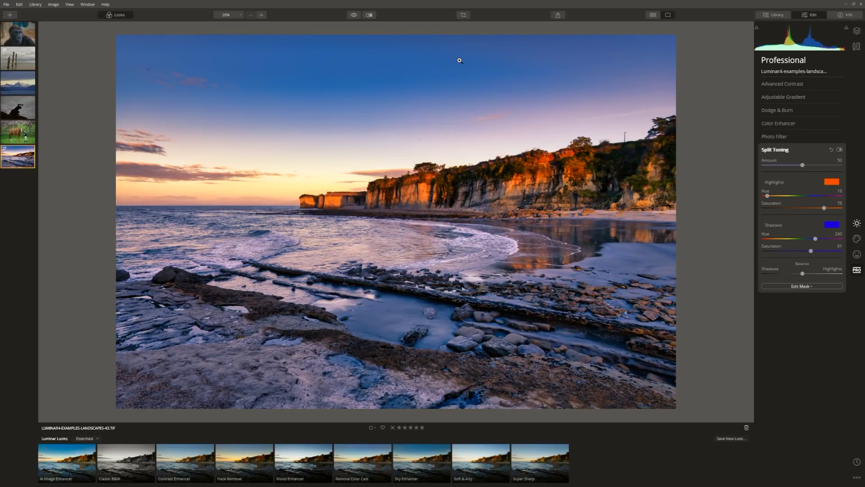
left_click(354, 17)
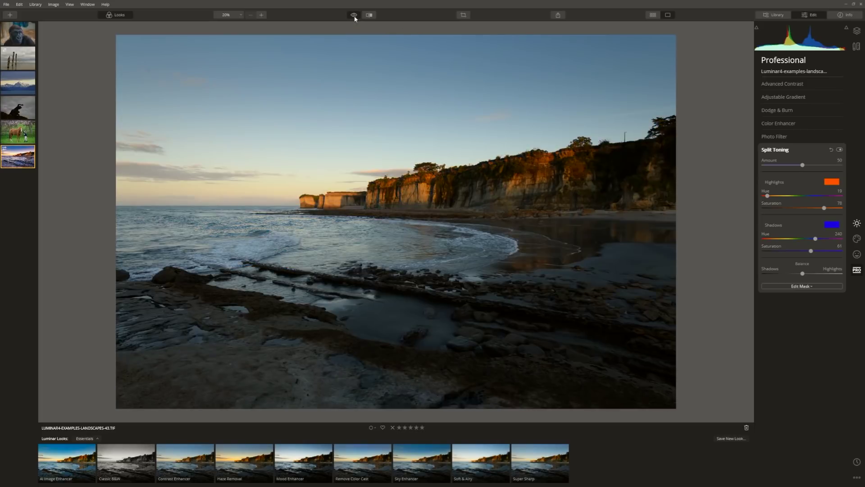
left_click(354, 17)
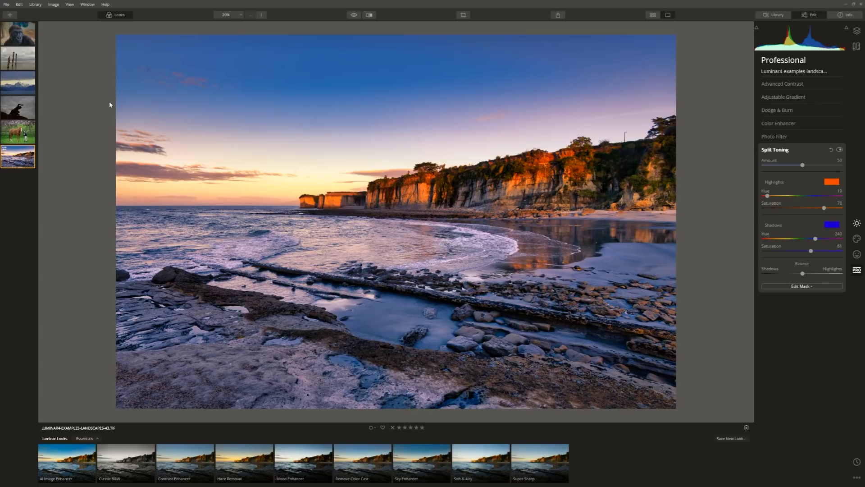
Open the beach photo with the three wooden posts for editing.
left_click(31, 63)
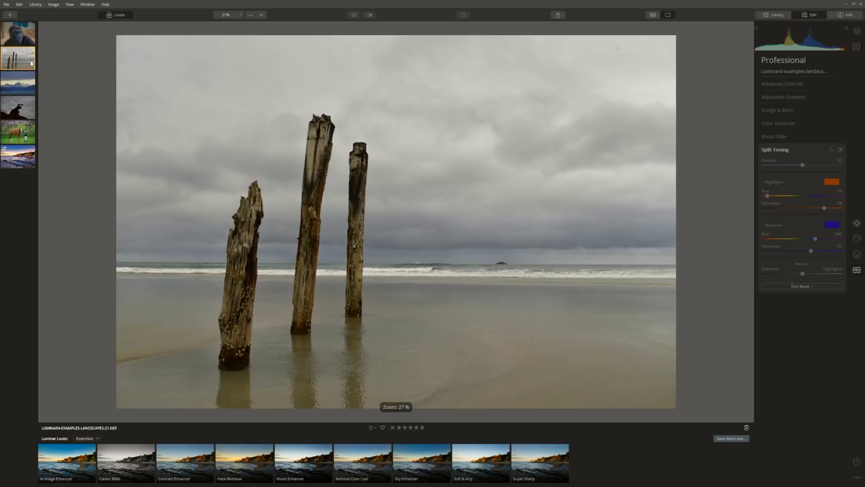
key("l")
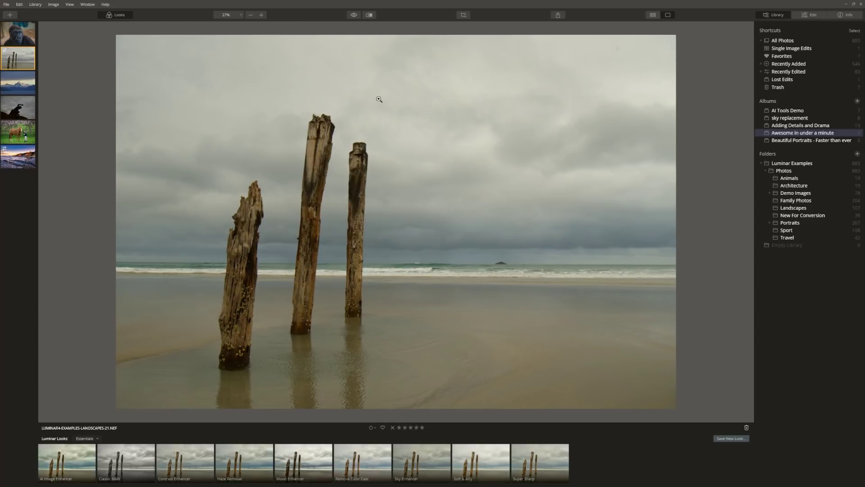
key("e")
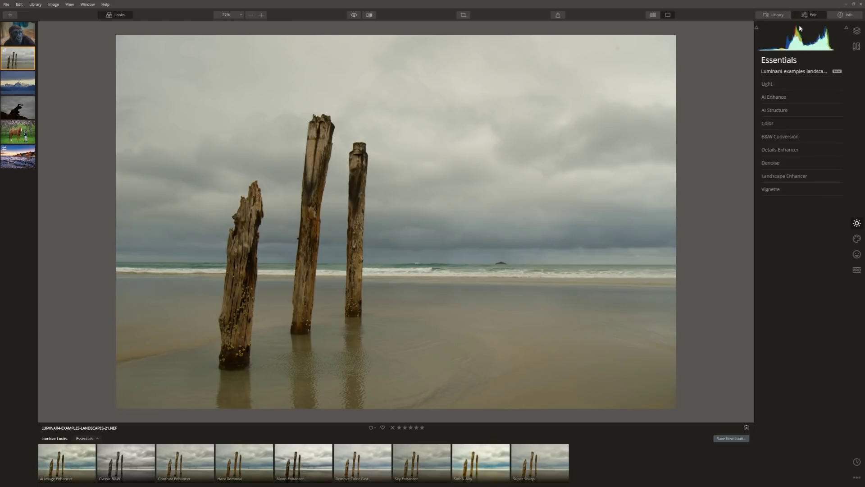
Strengthen the wooden posts photo with AI Accent and an AI Structure amount of 15.
left_click(785, 98)
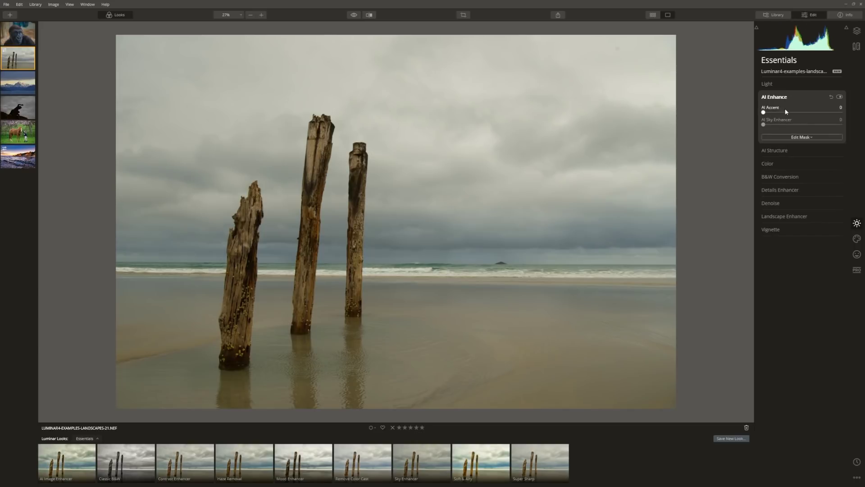
mouse_move(806, 116)
left_mouse_down()
mouse_move(818, 115)
mouse_move(808, 126)
left_mouse_up()
left_click(786, 151)
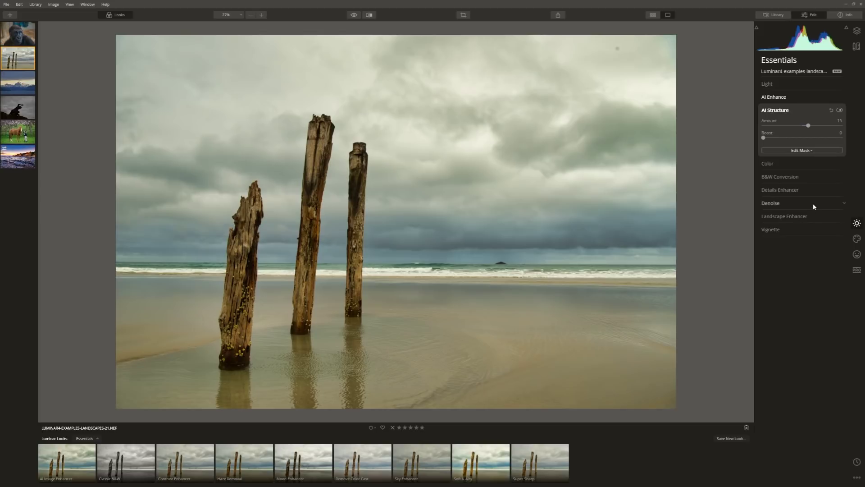
Replace the sky behind the wooden posts with Dramatic Sky 3 using AI Sky Replacement.
left_click(856, 242)
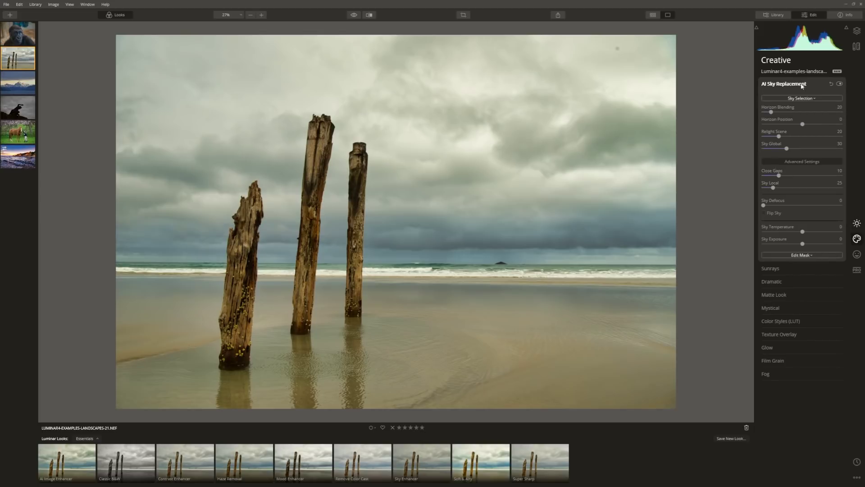
left_click(803, 98)
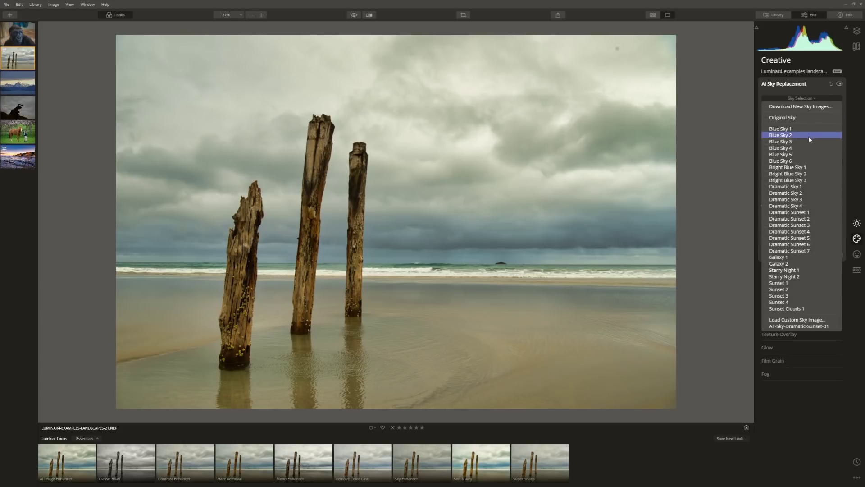
left_click(791, 200)
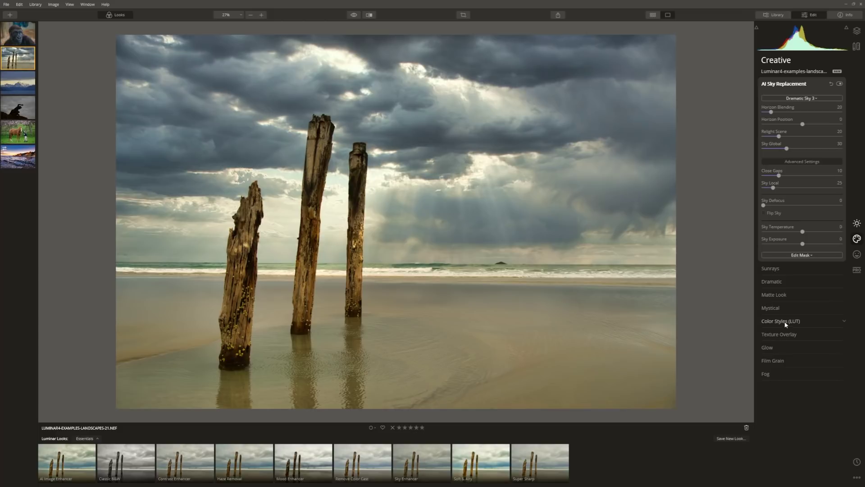
Apply the Long Beach LUT at an amount of 31 and compare the photo with its original.
left_click(771, 321)
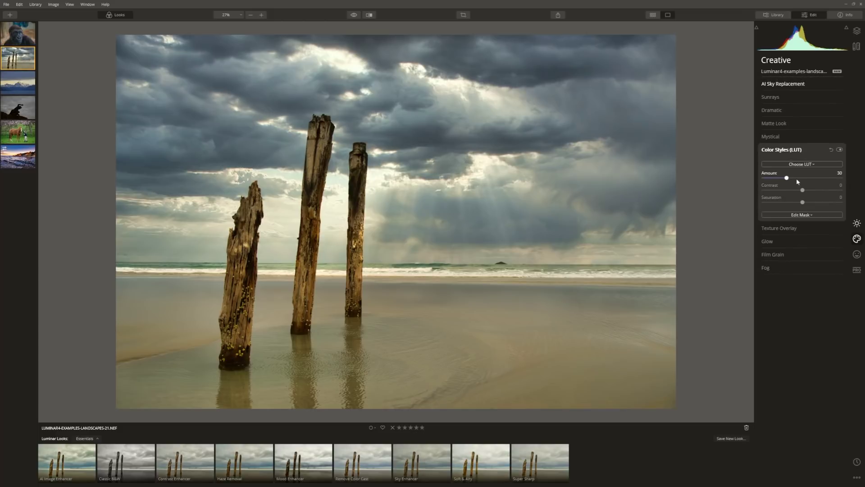
left_click_drag(786, 179, 839, 177)
left_click(815, 167)
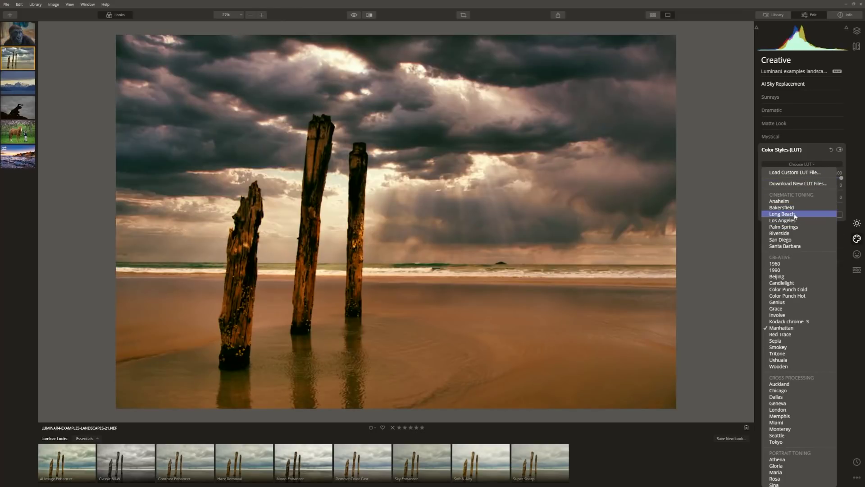
left_click(796, 215)
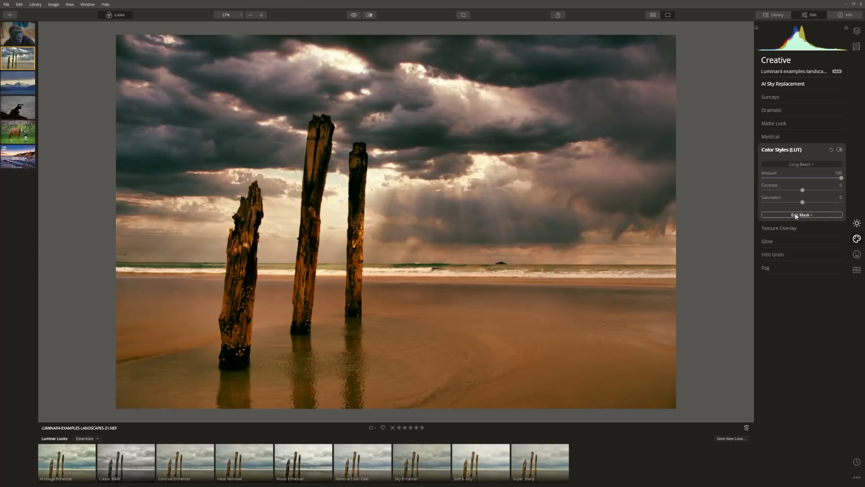
left_click_drag(840, 178, 802, 183)
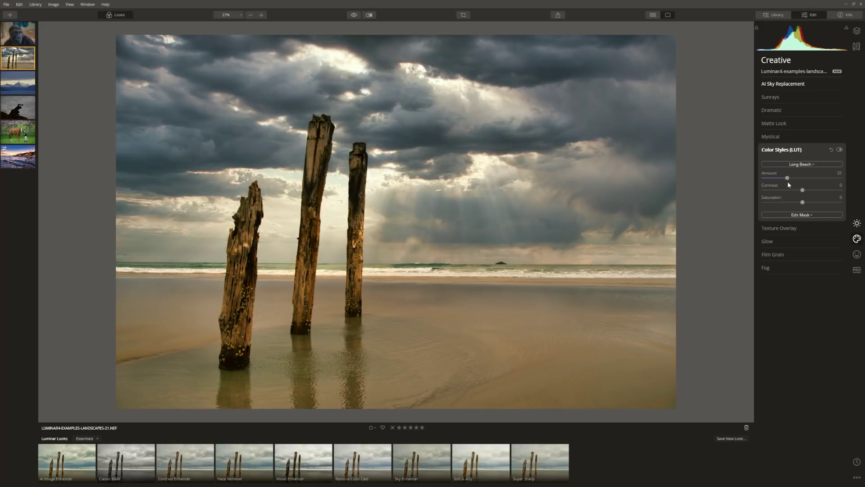
left_click(353, 16)
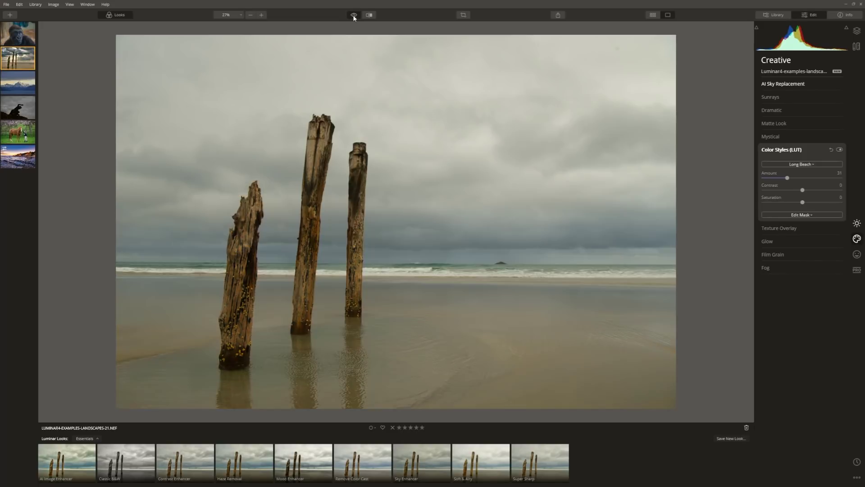
left_click(353, 16)
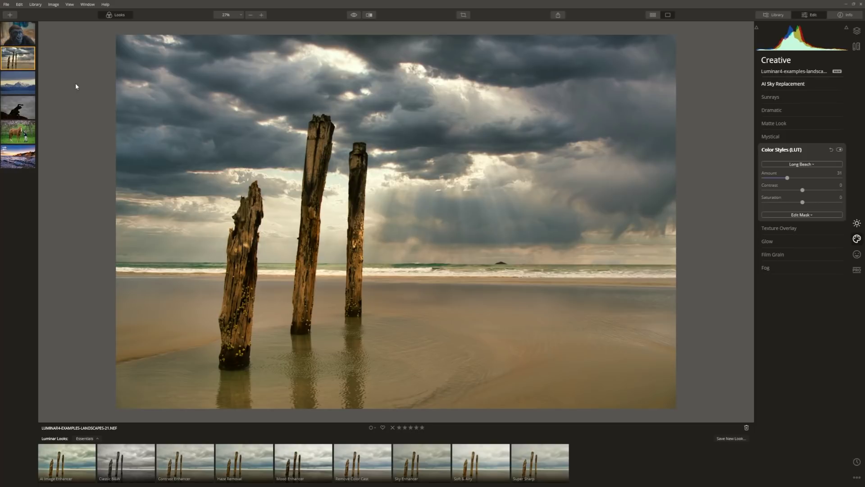
Open the dark sport photo of the muddy boy on the hay bales for editing.
key("g")
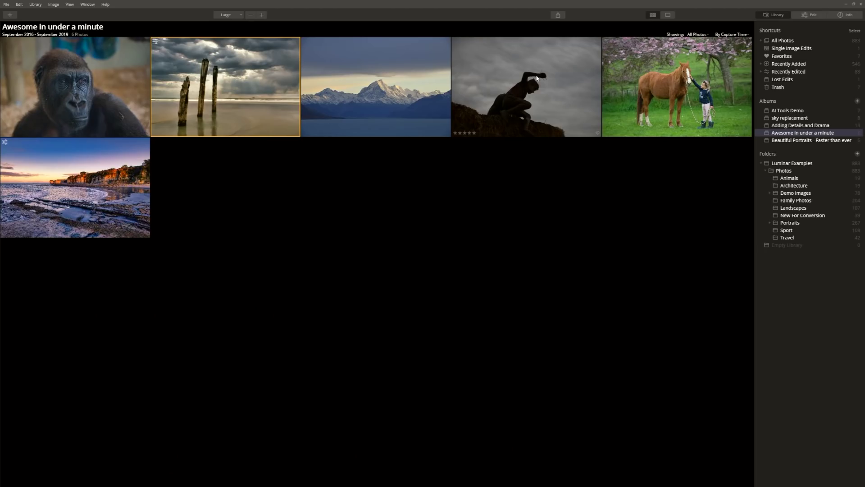
double_click(556, 77)
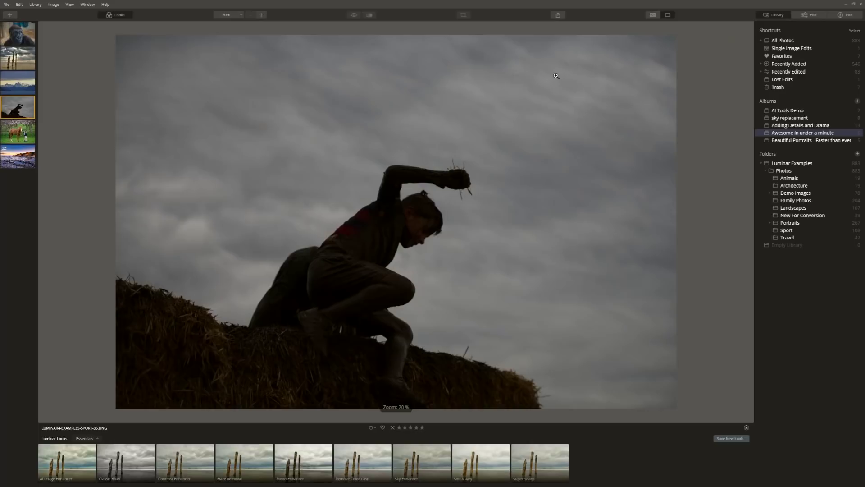
key("d")
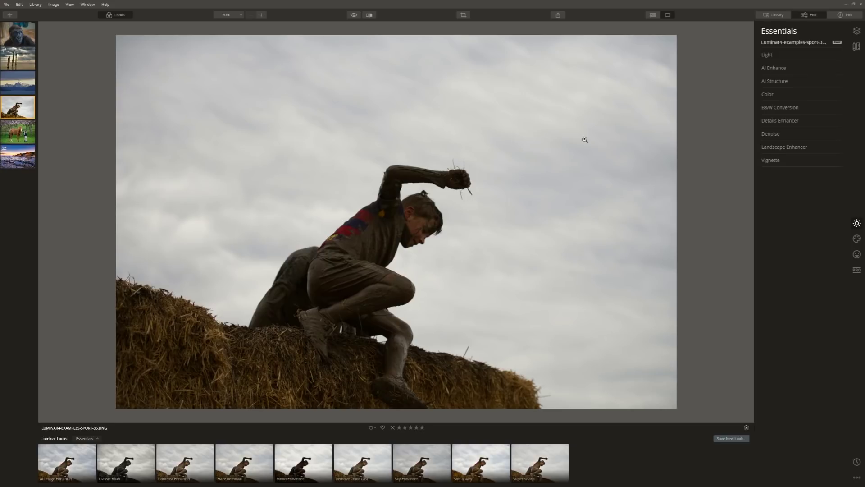
Set AI Accent to 91 and the AI Structure amount to 51 on the sport photo.
left_click(802, 68)
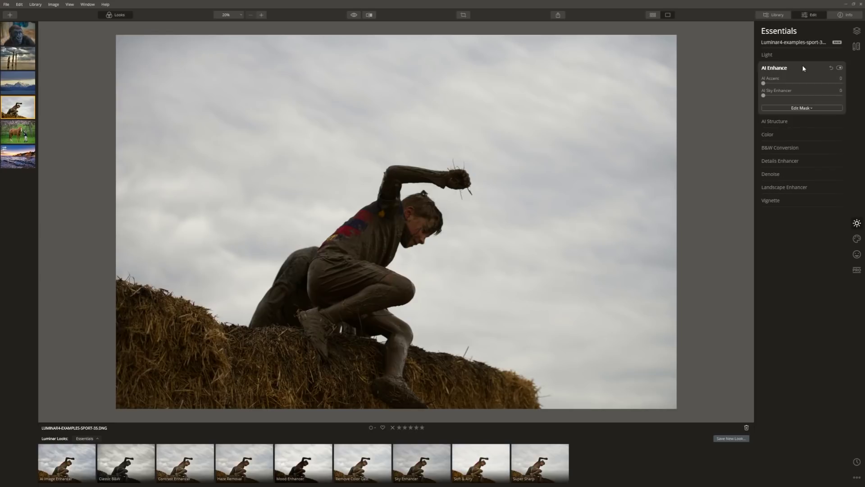
left_click_drag(763, 84, 835, 92)
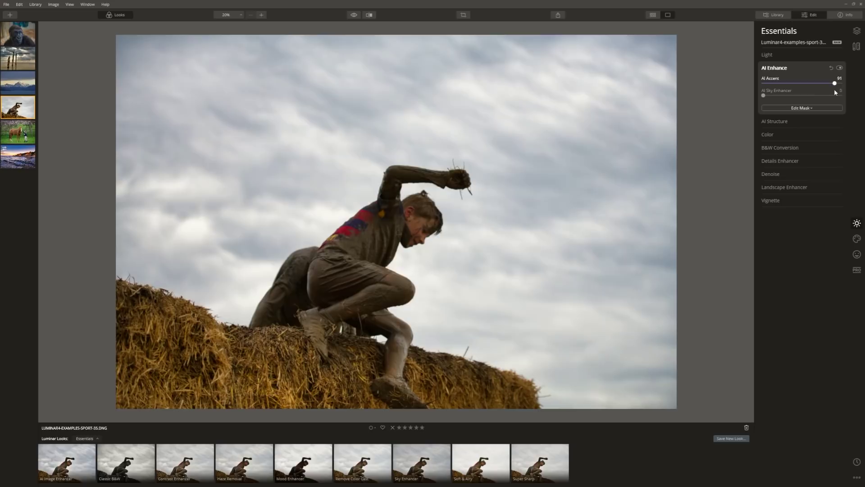
left_click(796, 119)
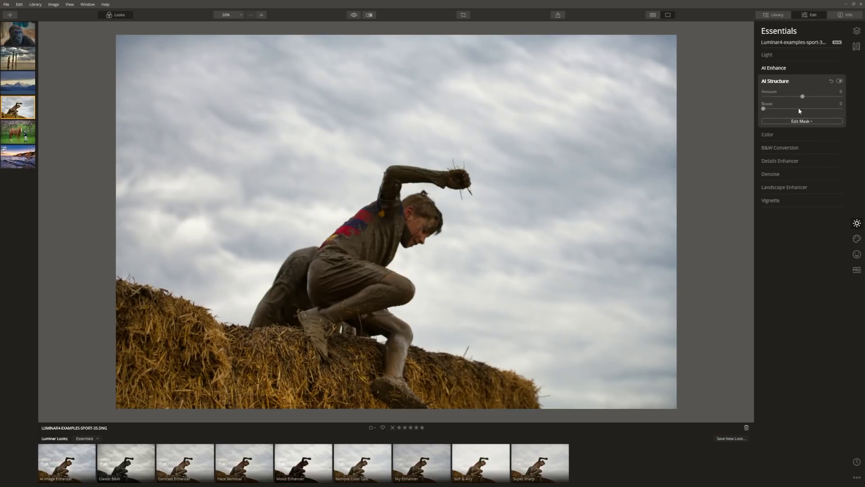
left_click_drag(803, 97, 823, 99)
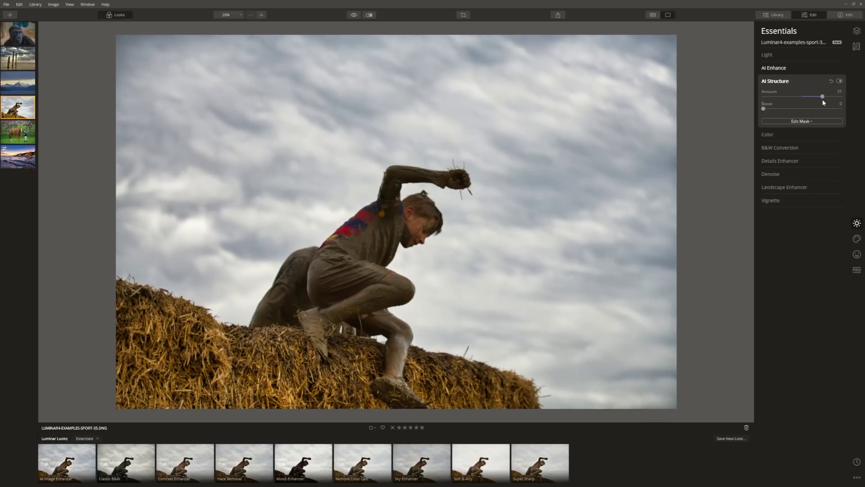
Add a dark vignette centred on the boy with size 31, feather 100 and an amount weaker than -100.
left_click(786, 198)
left_click_drag(802, 185, 757, 185)
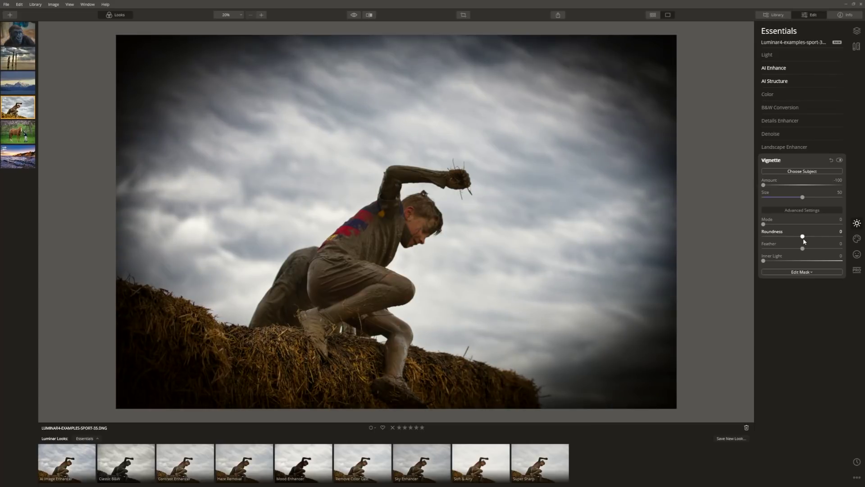
left_click_drag(802, 247, 841, 249)
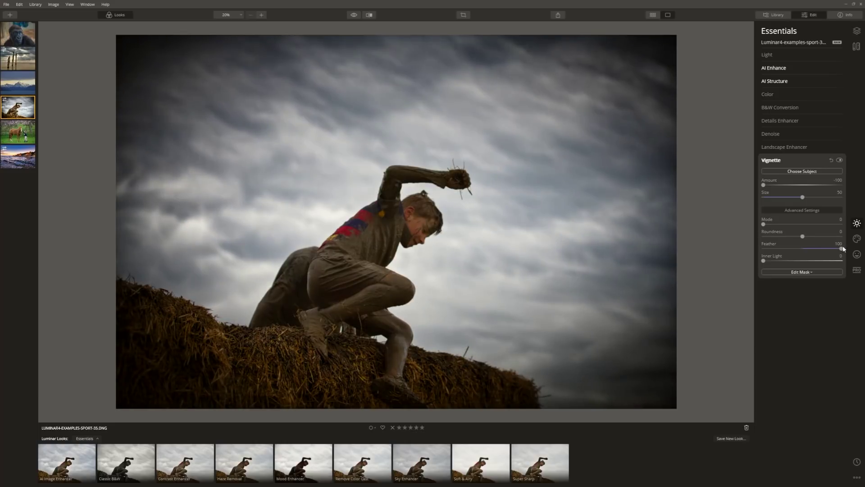
left_click_drag(803, 198, 788, 197)
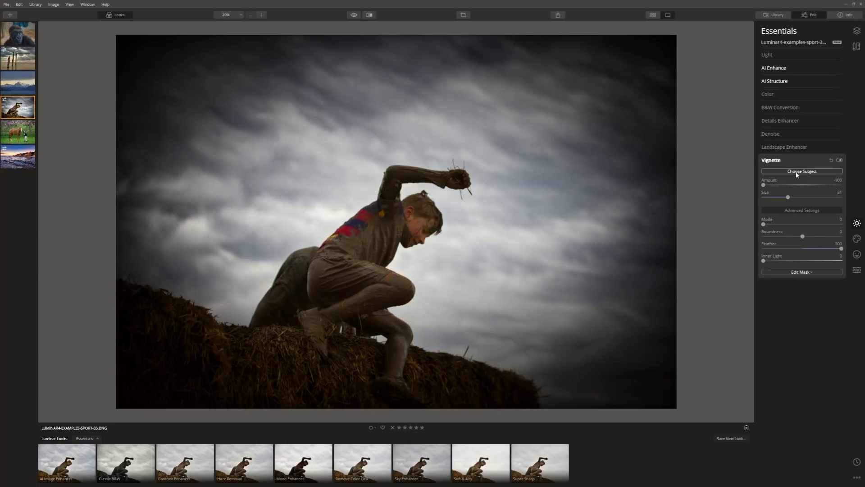
left_click(371, 252)
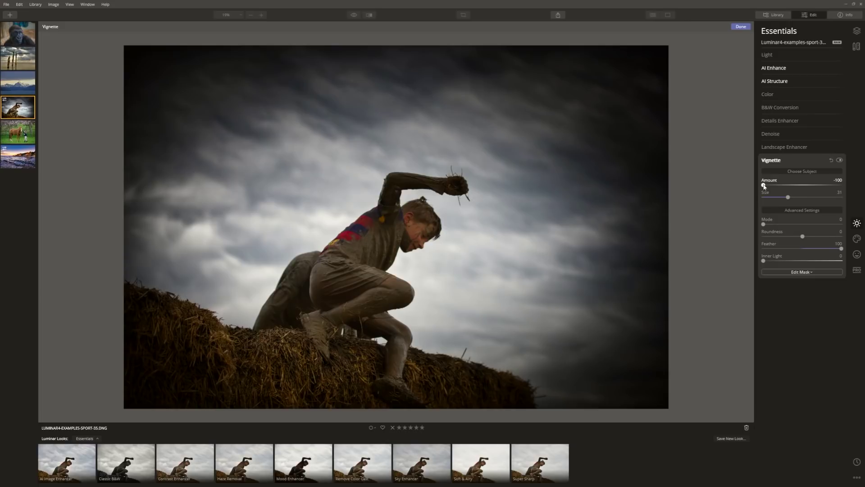
mouse_move(763, 186)
left_mouse_down()
mouse_move(789, 187)
mouse_move(776, 186)
left_mouse_up()
Crop the sport photo in from its upper right corner, keeping the original aspect ratio.
key("c")
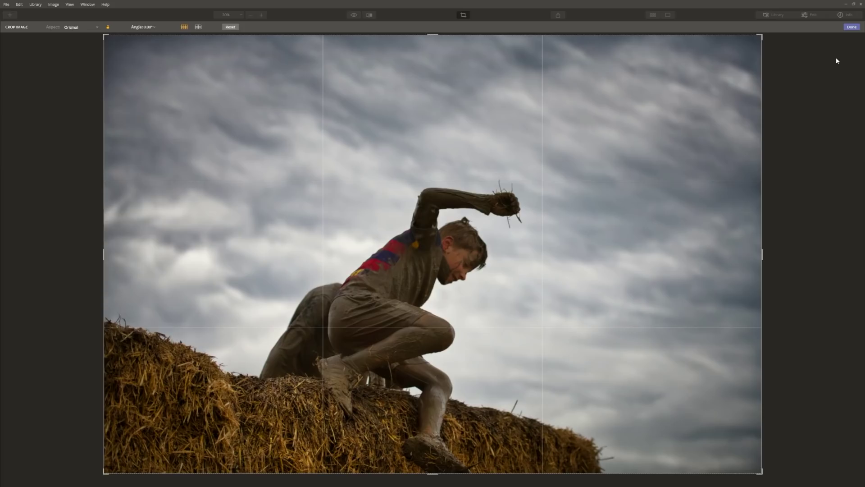
left_click_drag(763, 34, 703, 143)
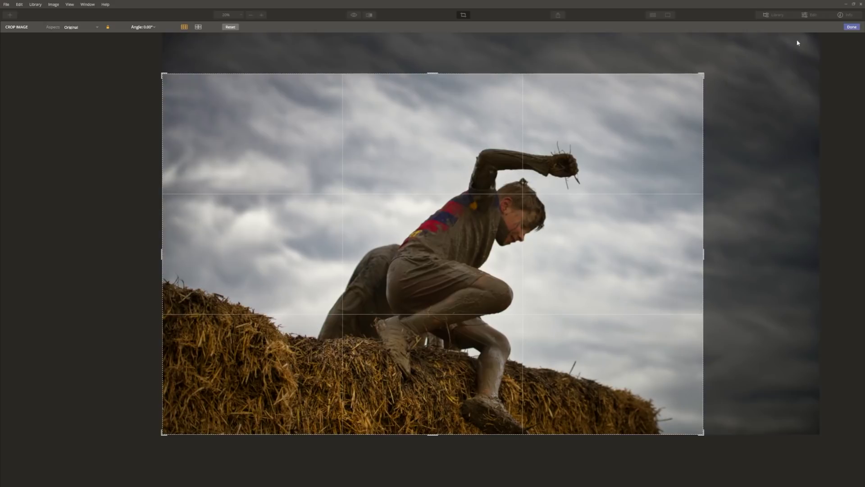
left_click(852, 27)
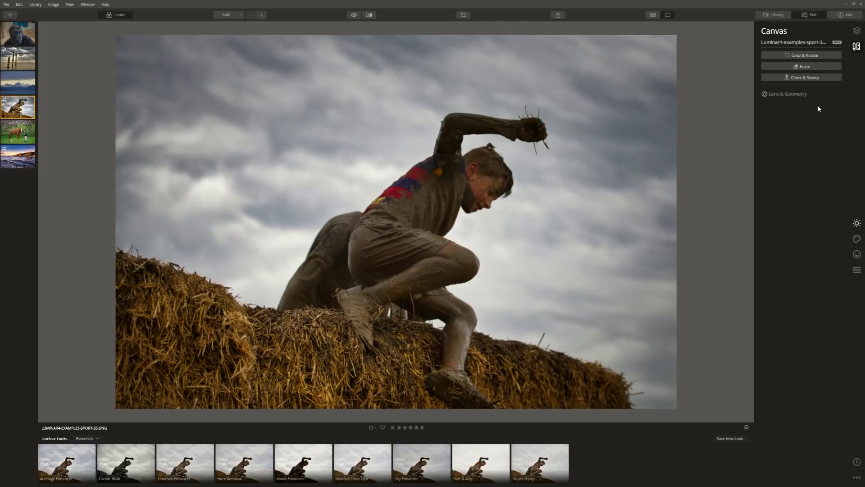
Compare the edited sport photo of the muddy boy with its original version.
left_click(356, 16)
left_click(356, 16)
left_click(356, 15)
left_click(357, 17)
Open the photo of the girl with the horse and apply the Mood Enhancer look from the Essentials collection.
left_click(18, 132)
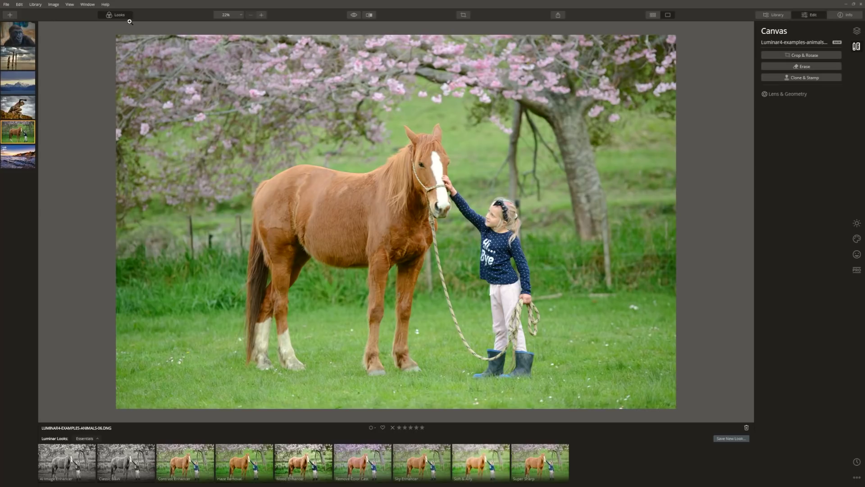
left_click(115, 16)
left_click(114, 15)
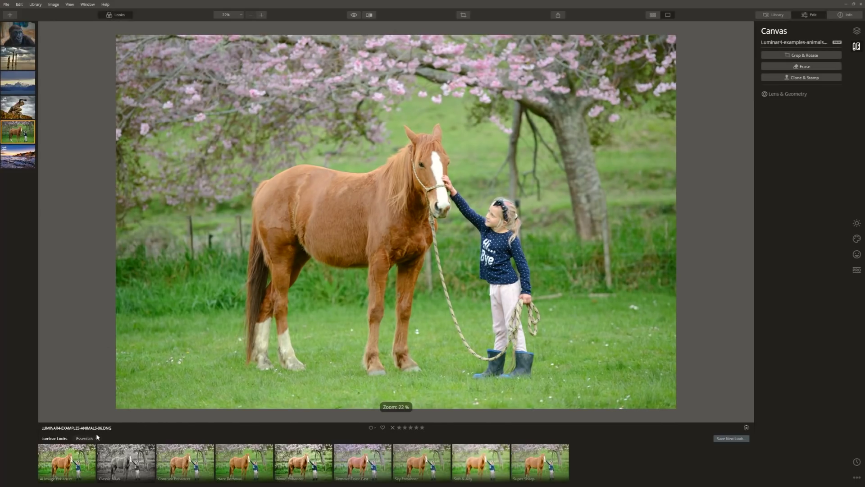
left_click(86, 438)
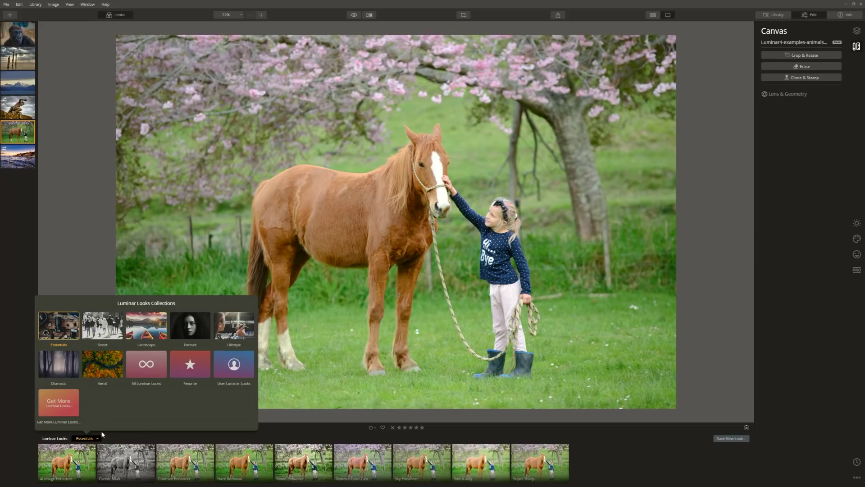
left_click(72, 332)
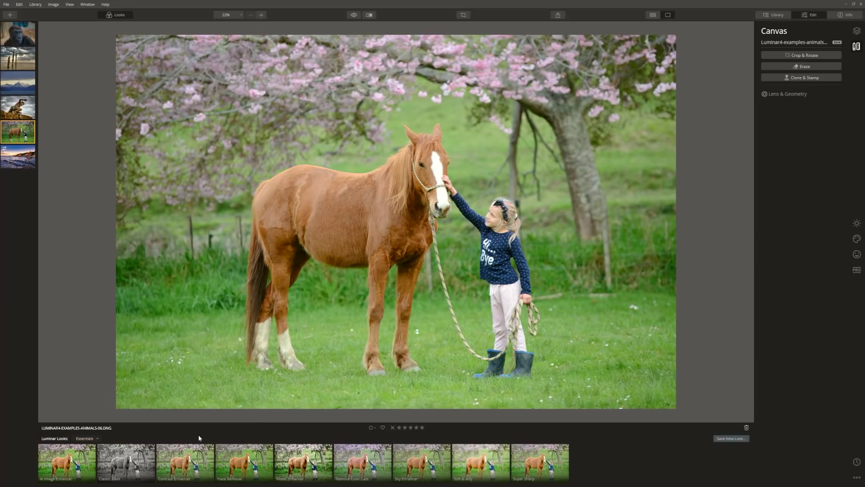
left_click(303, 460)
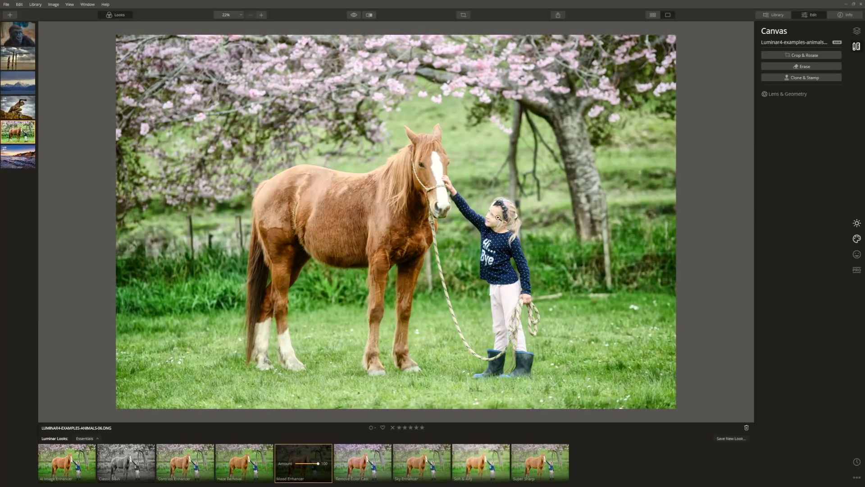
Lower the green saturation of the horse photo and raise its magenta and red saturation.
left_click(857, 223)
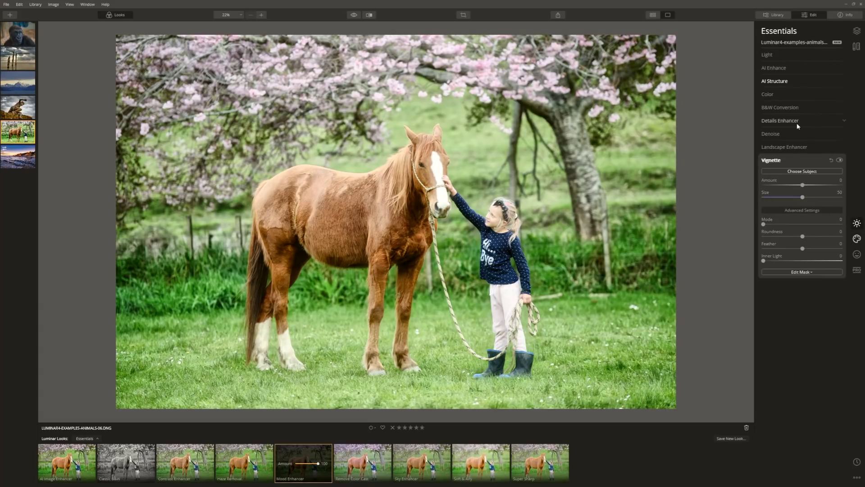
left_click(788, 92)
left_click(797, 170)
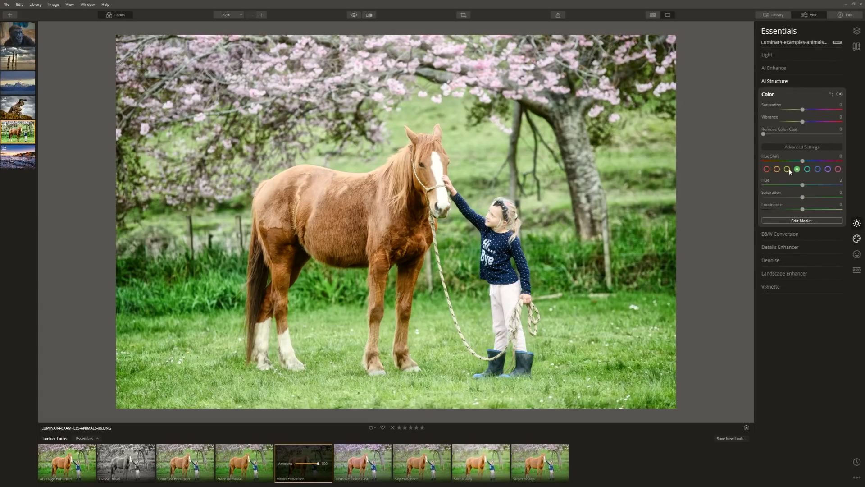
left_click_drag(803, 196, 783, 196)
left_click(838, 169)
left_click(805, 198)
left_click(766, 169)
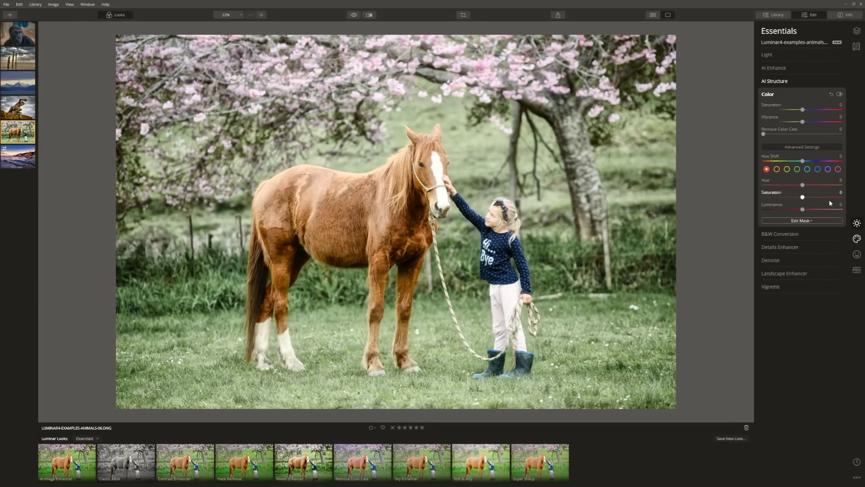
left_click_drag(809, 199, 824, 199)
Add a Type 1 Orton Effect with amount 37 to the horse photo and compare it with the original.
left_click(858, 255)
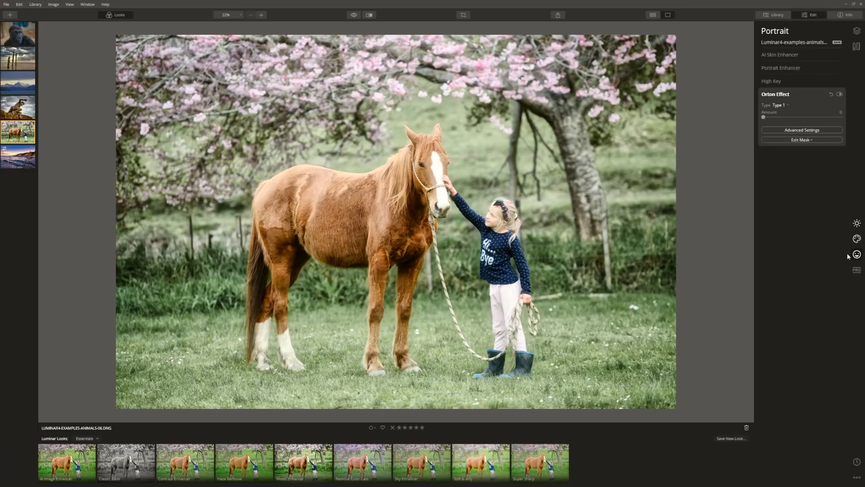
left_click_drag(764, 118, 793, 124)
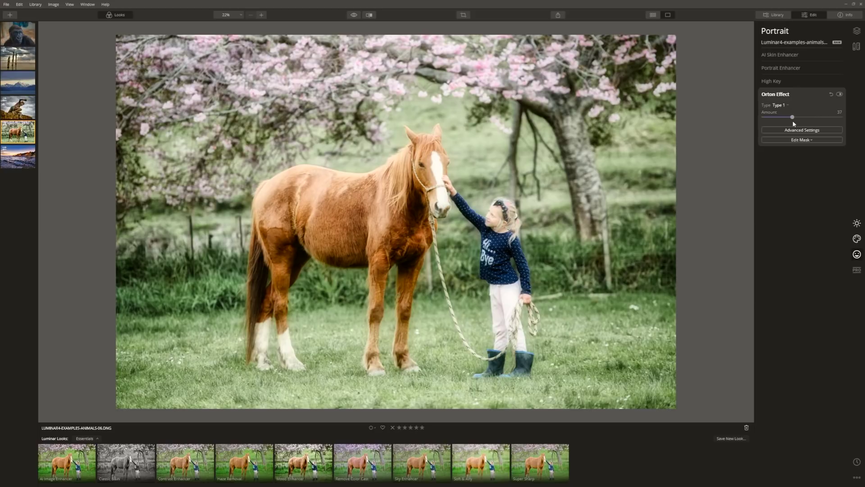
left_click(354, 16)
left_click(354, 16)
Open the snowy mountain lake photo and set AI Accent to 100, AI Sky Enhancer to 37 and the AI Structure amount to 32.
left_click(22, 83)
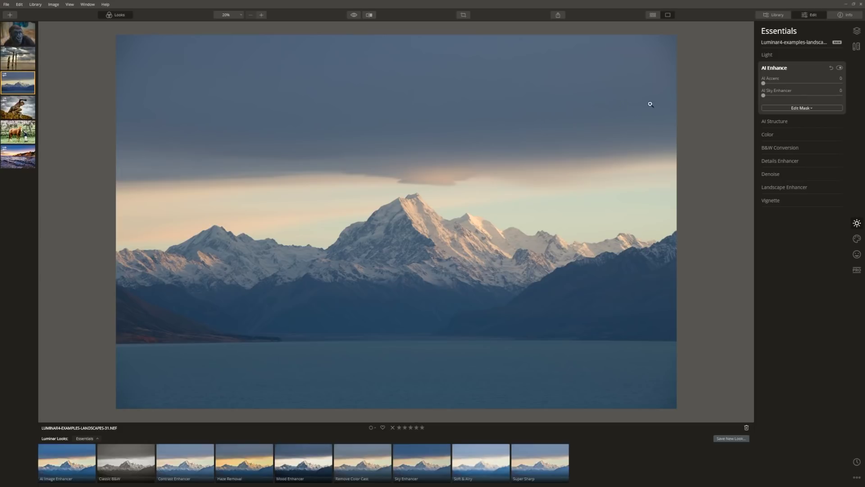
left_click_drag(764, 84, 841, 84)
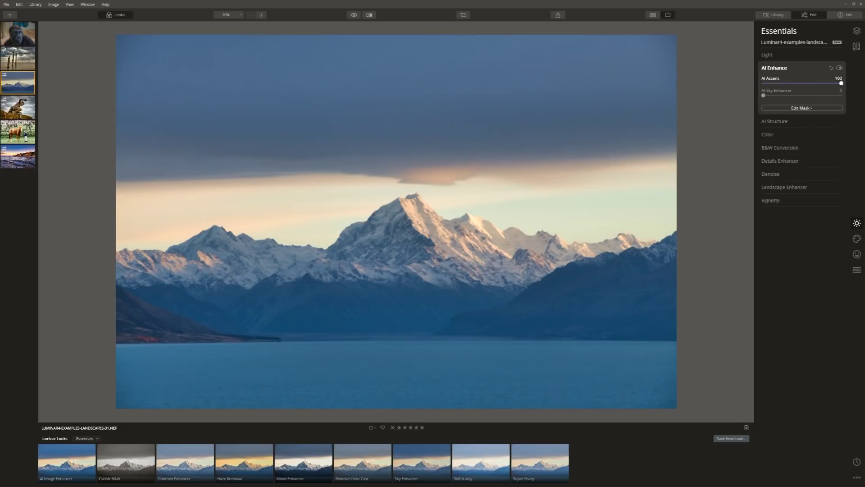
left_click_drag(764, 96, 789, 95)
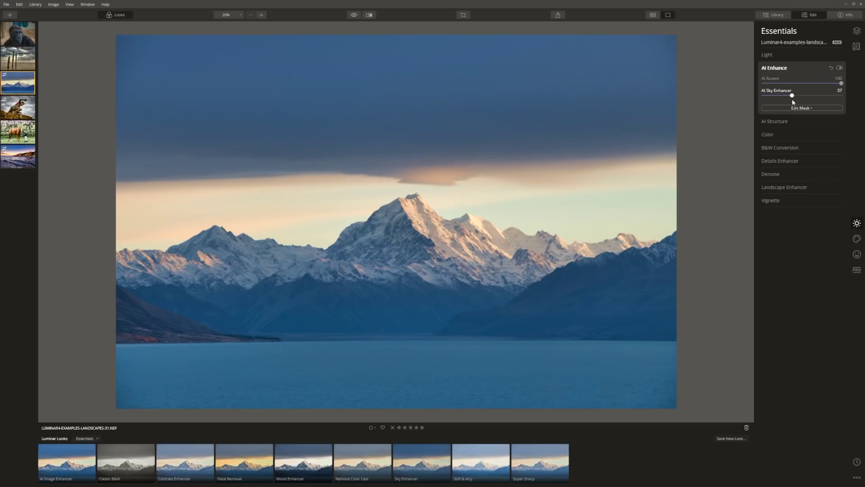
left_click(810, 122)
left_click_drag(802, 96, 814, 96)
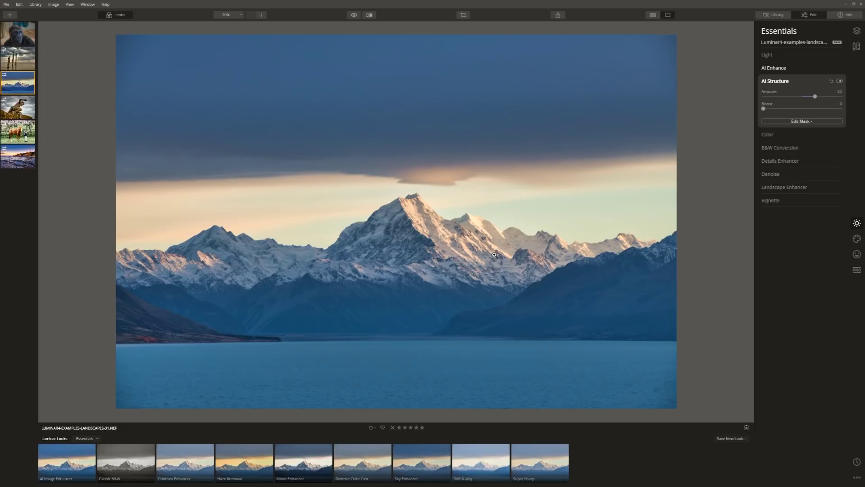
Apply the Mystical effect to the mountain photo with an amount of 24.
left_click(856, 239)
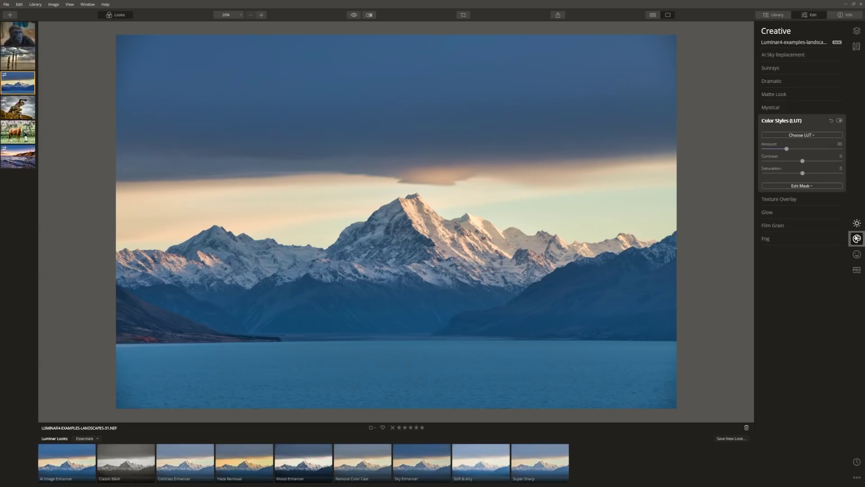
left_click(770, 109)
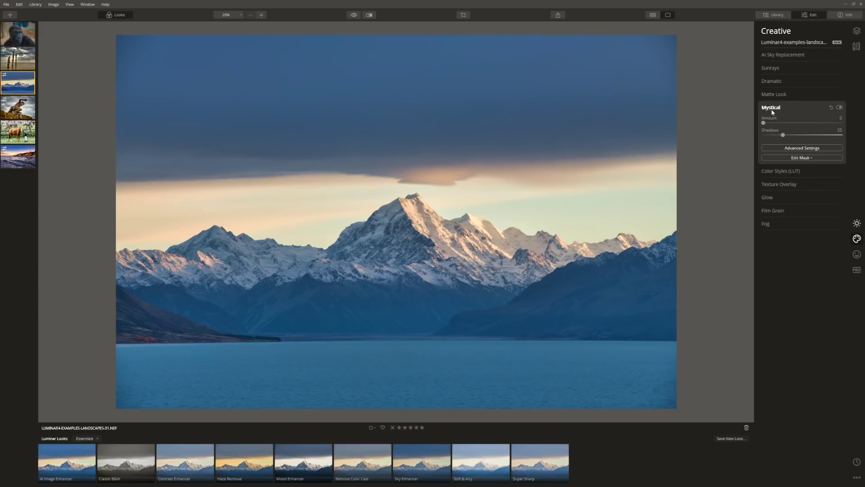
left_click_drag(765, 123, 783, 125)
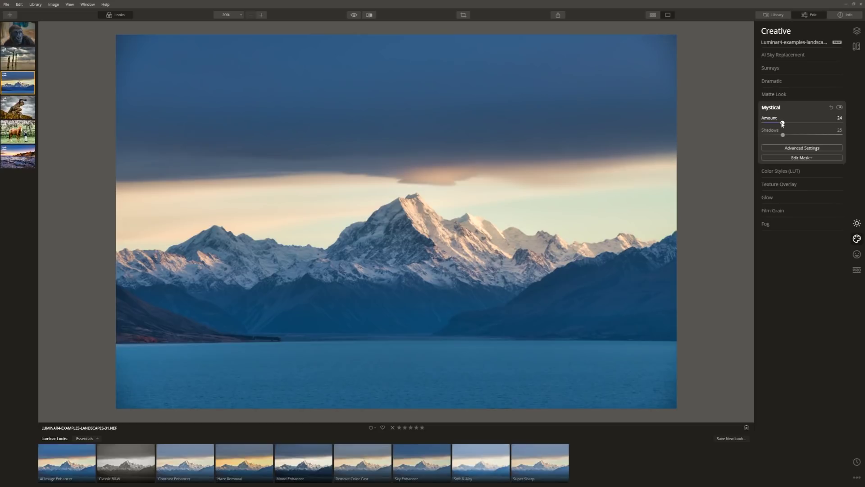
left_click(792, 109)
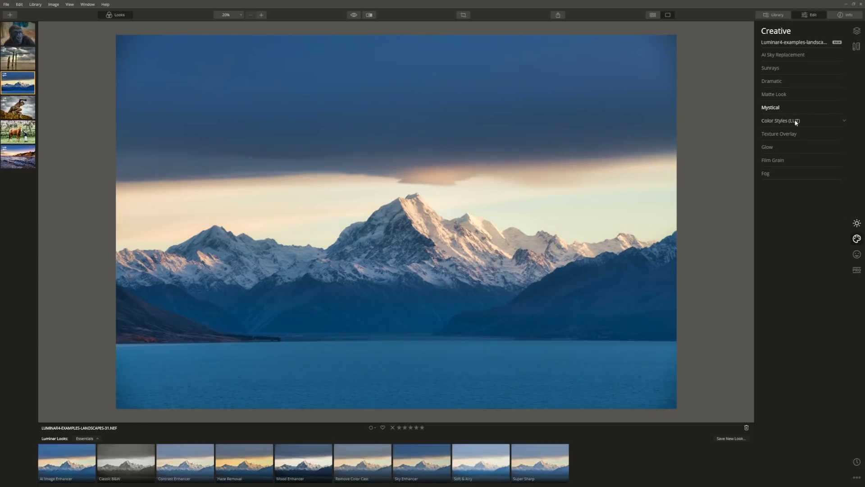
Apply the Manhattan LUT to the mountain photo at an amount of 56 and compare the result with the original.
left_click(795, 122)
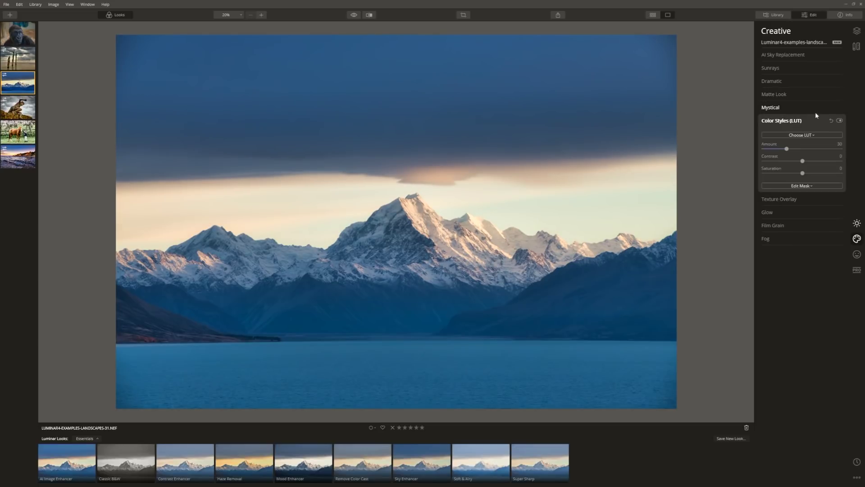
left_click(805, 135)
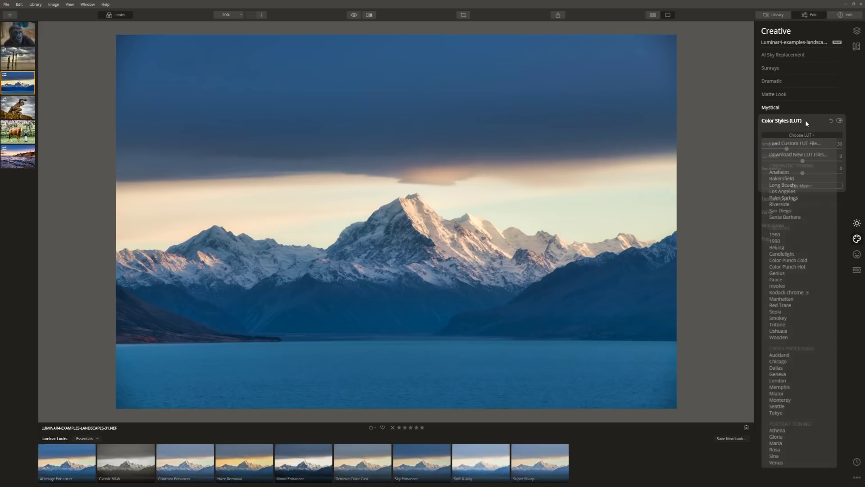
left_click_drag(788, 149, 845, 150)
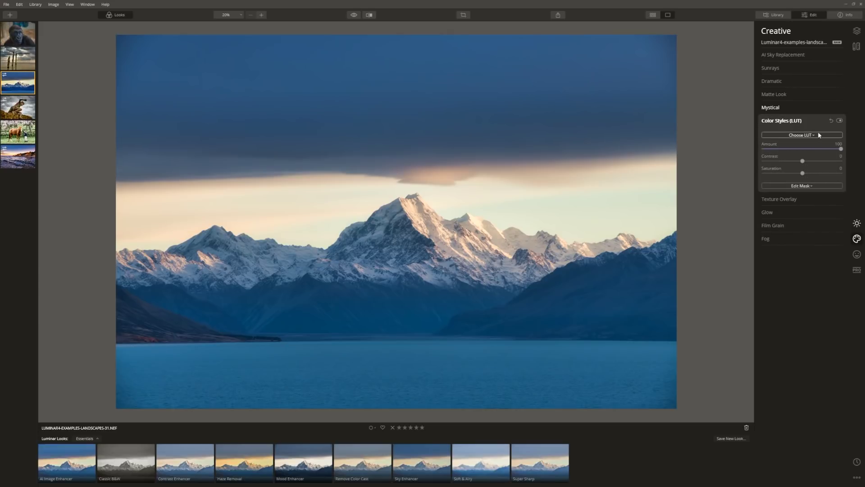
left_click(802, 135)
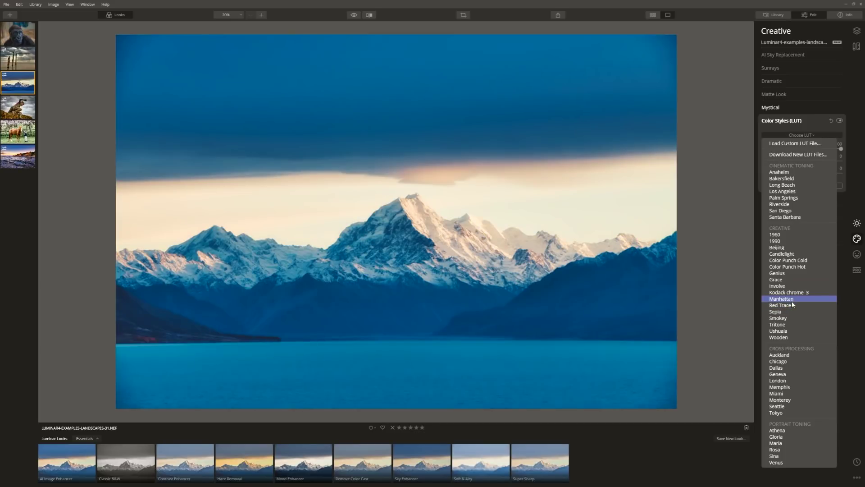
left_click(793, 300)
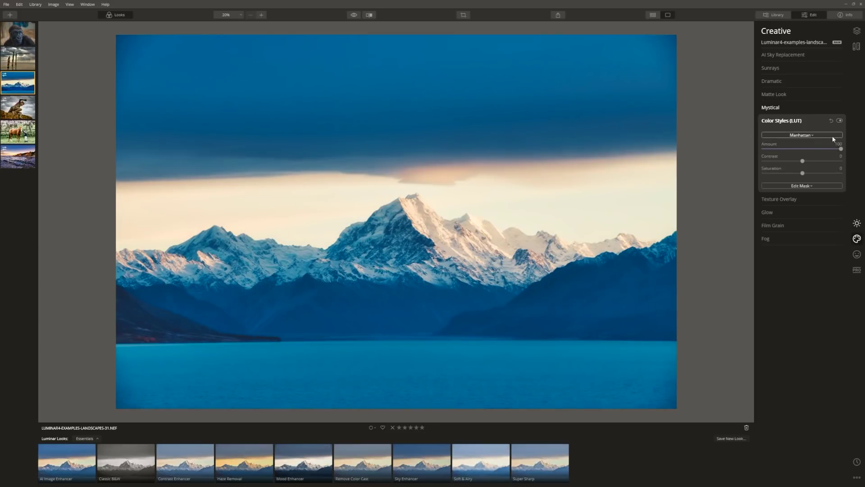
left_click_drag(841, 148, 807, 154)
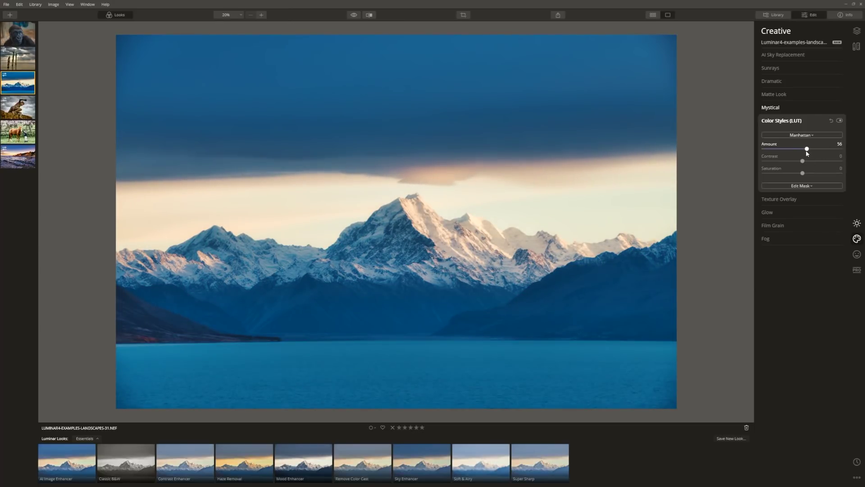
left_click(357, 15)
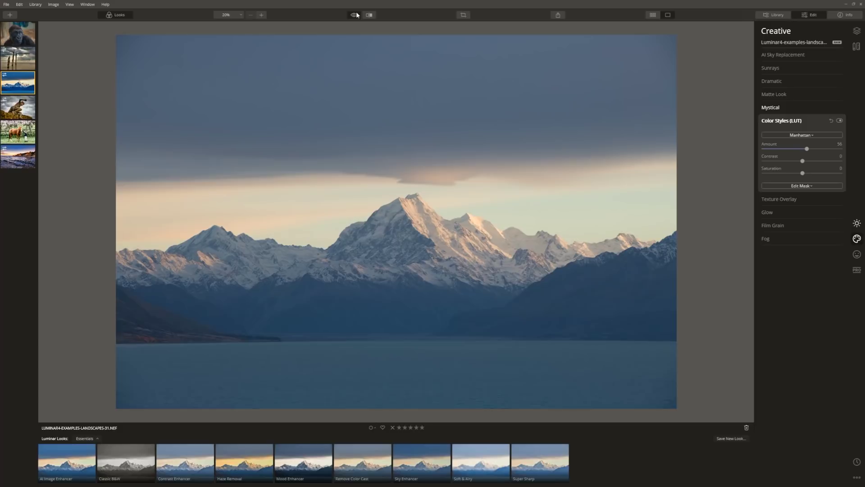
left_click(356, 15)
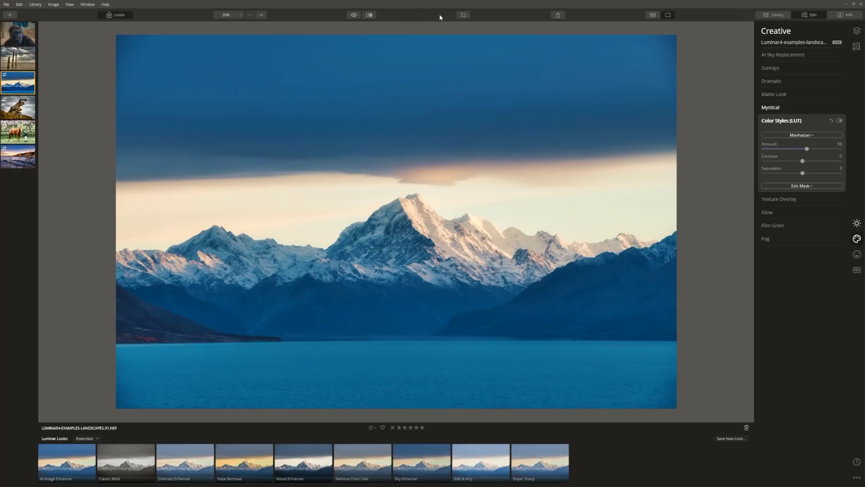
Crop the mountain photo in from its upper and lower edges to a more panoramic format.
left_click(856, 46)
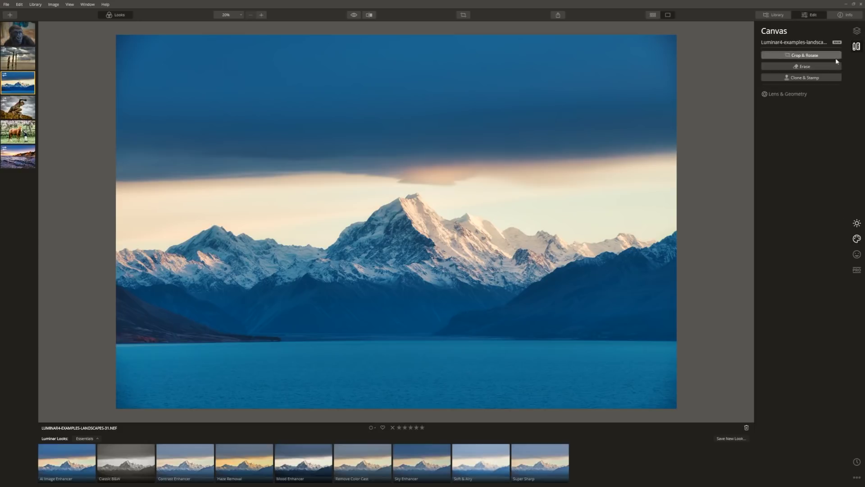
left_click(801, 54)
left_click(108, 27)
left_click_drag(383, 35, 384, 77)
left_click_drag(443, 427, 442, 414)
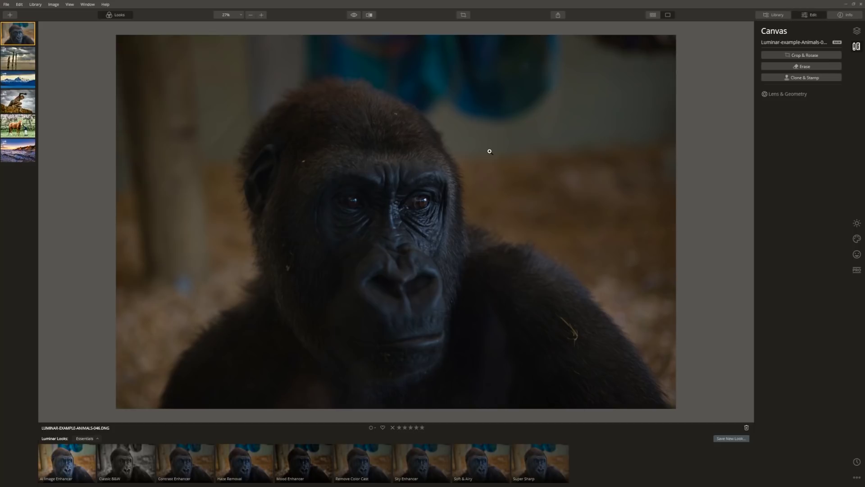
Set AI Accent to 90 and the AI Structure amount to 100 on the gorilla photo.
left_click(857, 223)
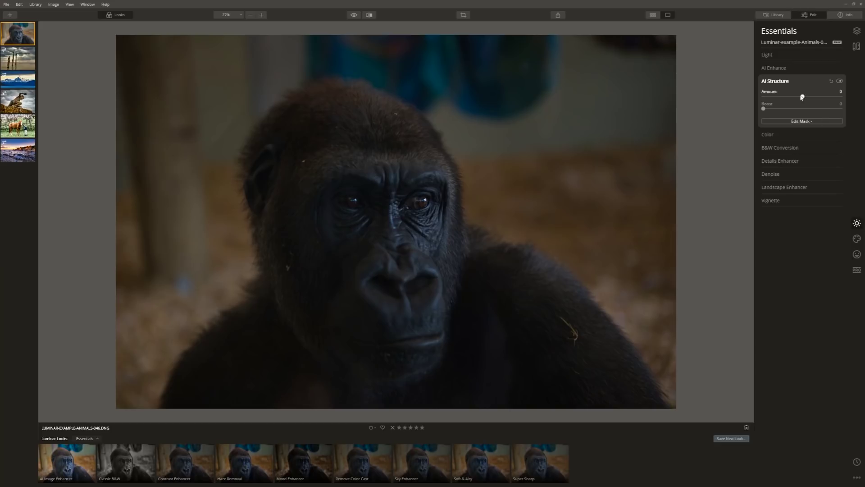
left_click(775, 67)
left_click_drag(763, 83, 825, 86)
left_click(814, 121)
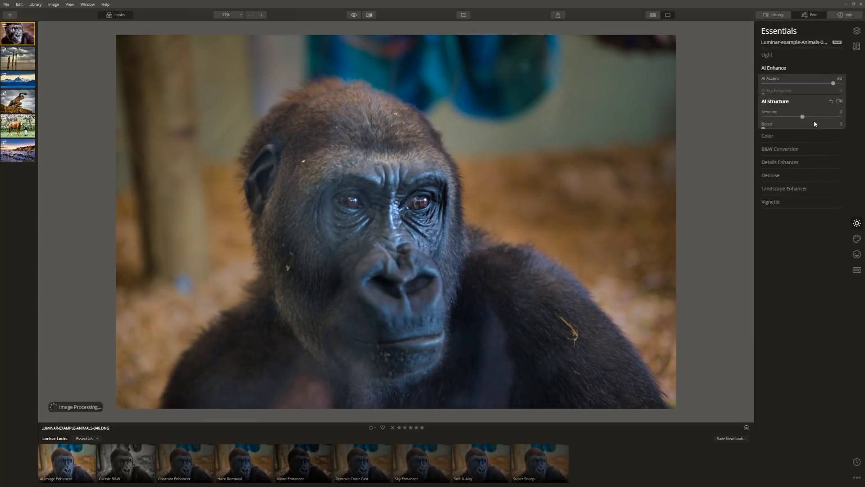
left_click_drag(803, 98, 846, 99)
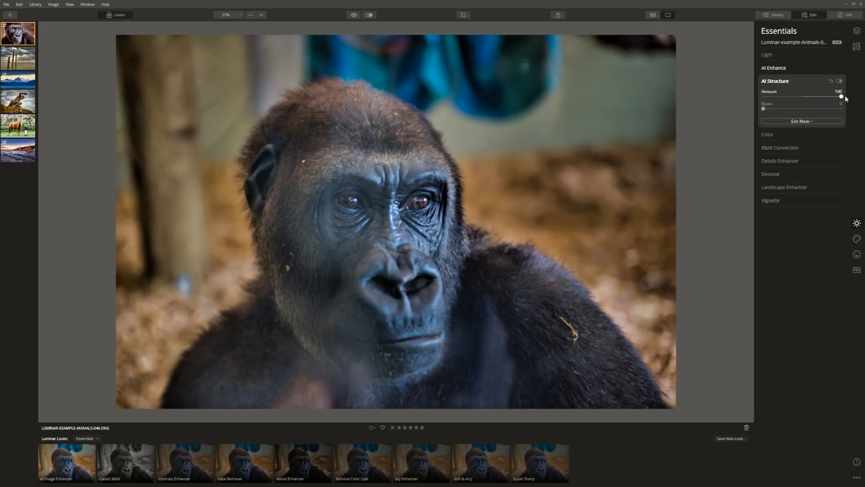
Set Smart Contrast to 100 on the gorilla photo and convert it to black and white.
left_click(780, 54)
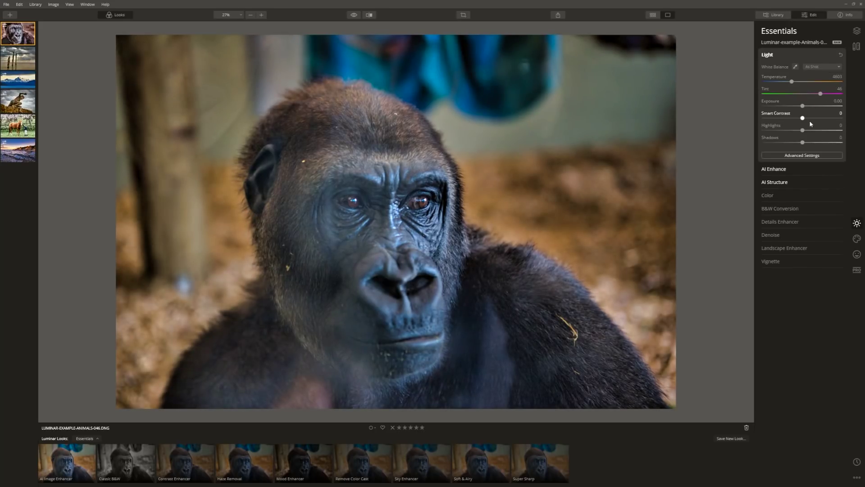
left_click_drag(802, 119, 848, 125)
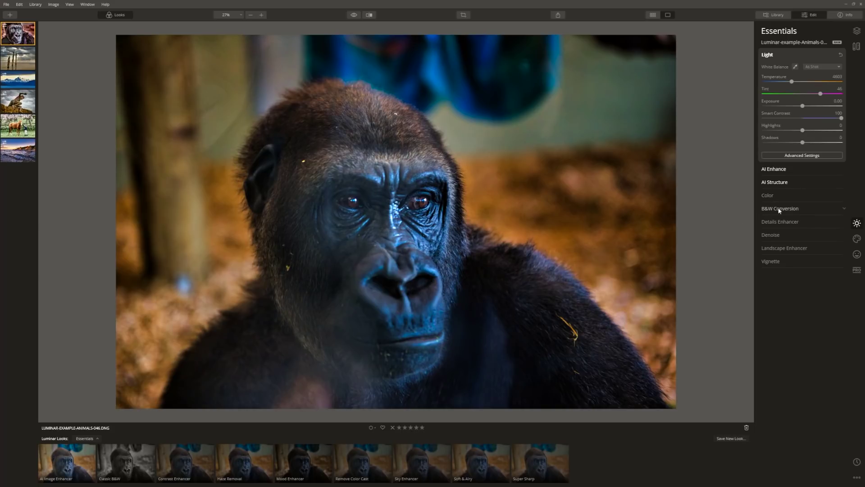
left_click(779, 209)
left_click(807, 120)
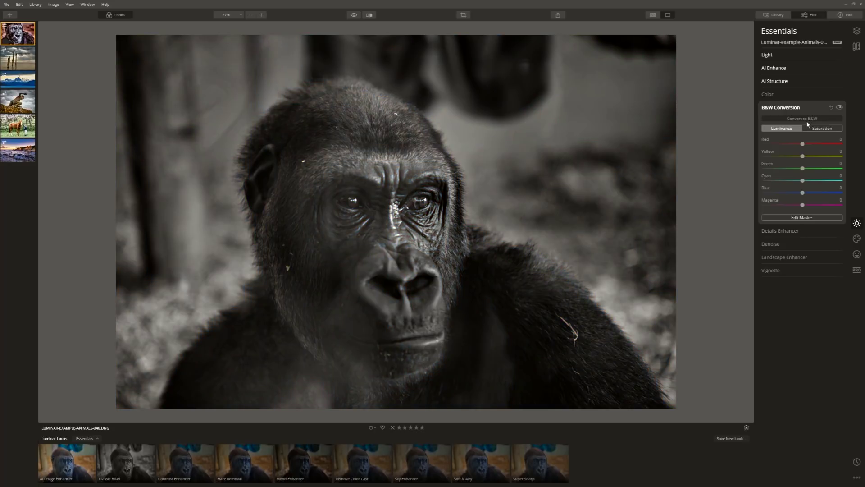
Add a vignette to the gorilla photo with Amount -76, Size 37 and Feather 46.
left_click(791, 270)
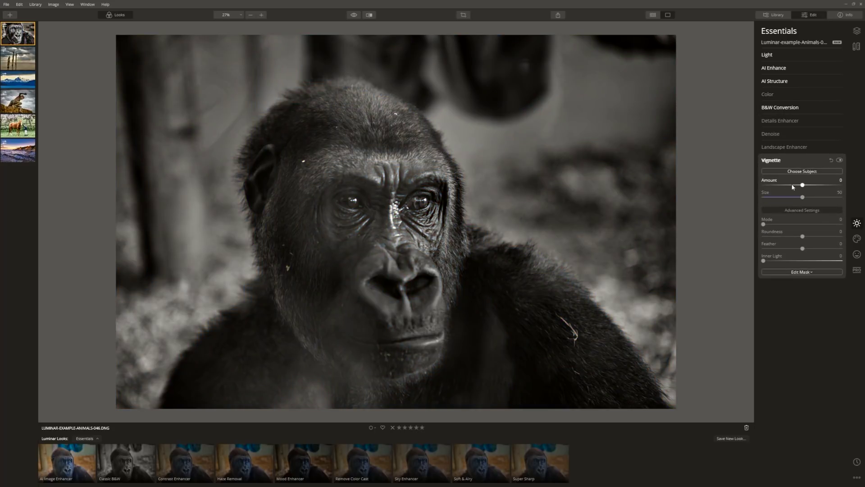
mouse_move(800, 185)
left_mouse_down()
mouse_move(771, 186)
mouse_move(791, 200)
left_mouse_up()
left_click_drag(803, 248, 821, 249)
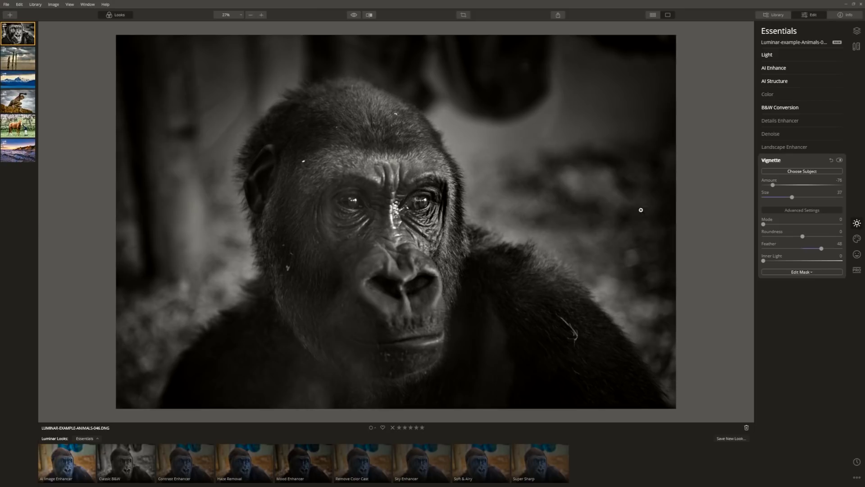
Crop the gorilla photo more tightly around the face at a 7:5 aspect ratio and apply the crop.
left_click(856, 46)
left_click(813, 56)
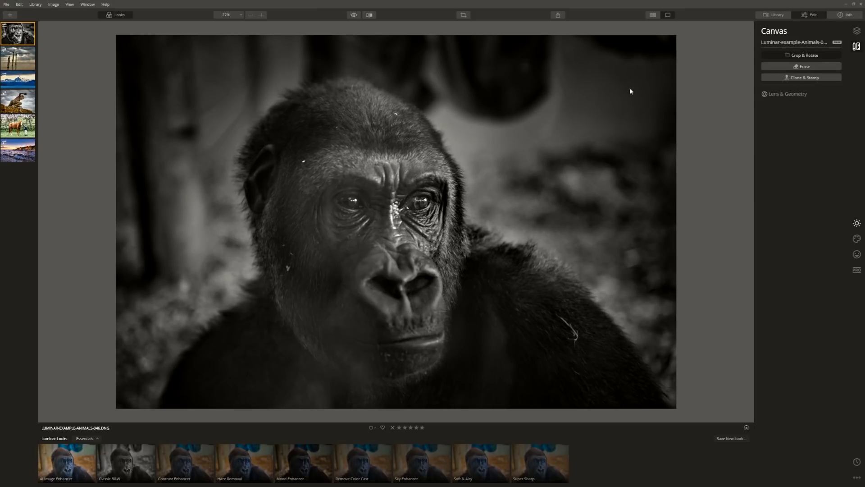
left_click_drag(430, 32, 441, 86)
left_click_drag(537, 146, 539, 155)
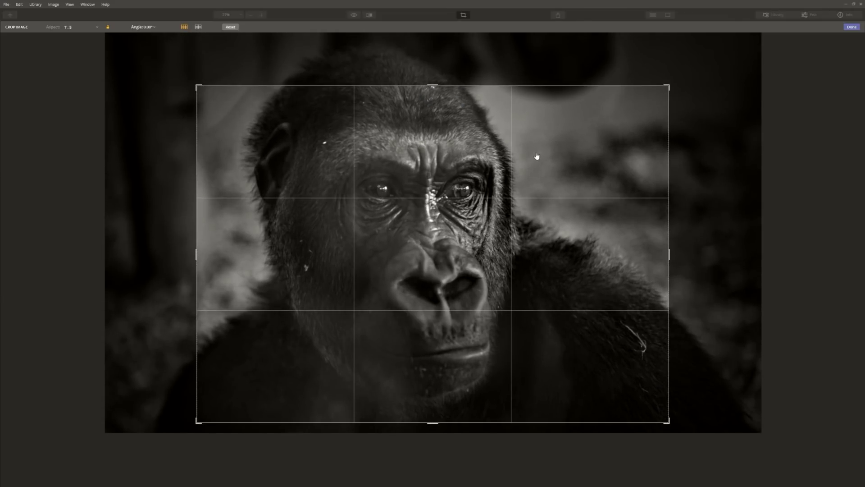
left_click(851, 27)
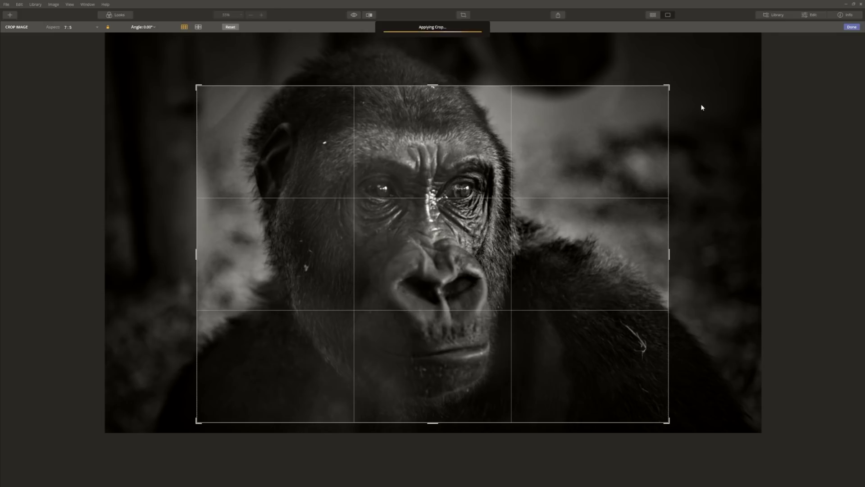
Compare the edited and cropped gorilla photo with its original version.
left_click(355, 16)
left_click(355, 16)
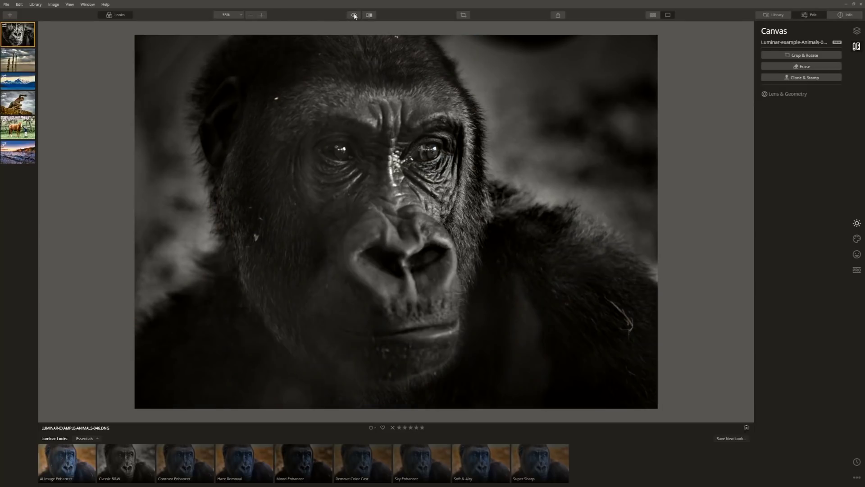
left_click(355, 16)
left_click(354, 16)
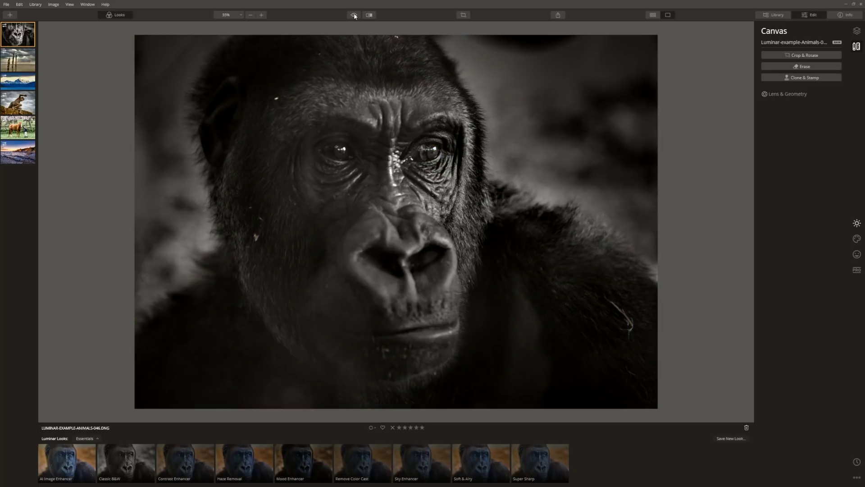